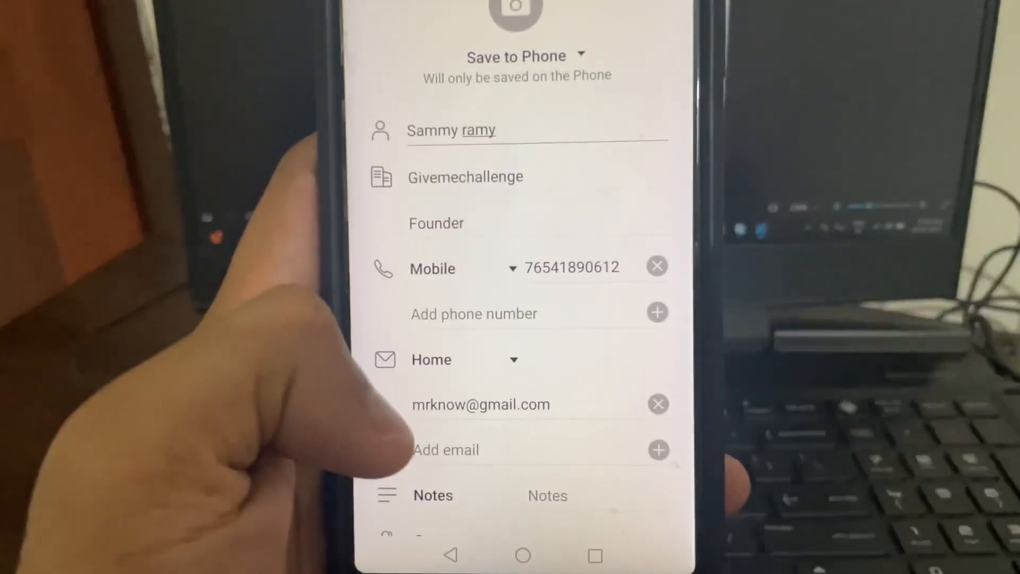
Step: Save the new contact with name, company, job title, mobile, e-mail, address and website
{"action": "scroll", "coordinate": [531, 319], "scroll_direction": "down", "scroll_amount": 5}
{"action": "scroll", "coordinate": [532, 319], "scroll_direction": "down", "scroll_amount": 3}
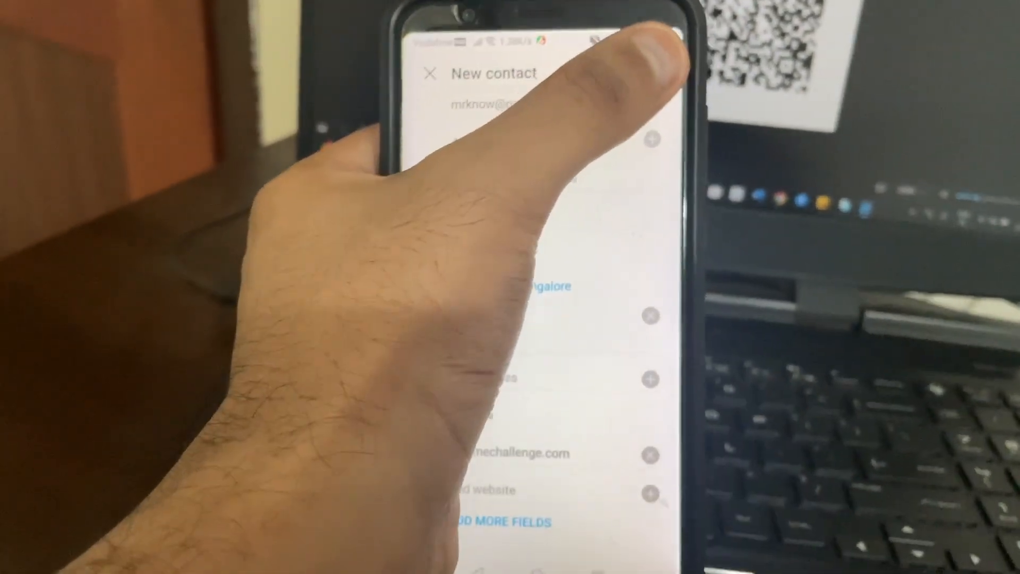
{"action": "left_click", "coordinate": [659, 72]}
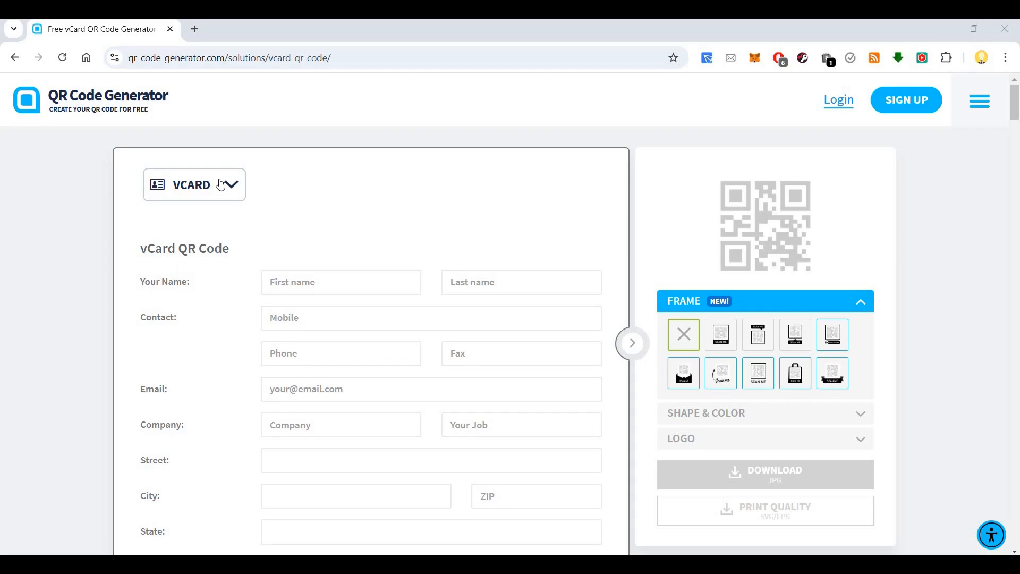
{"action": "left_click", "coordinate": [225, 198]}
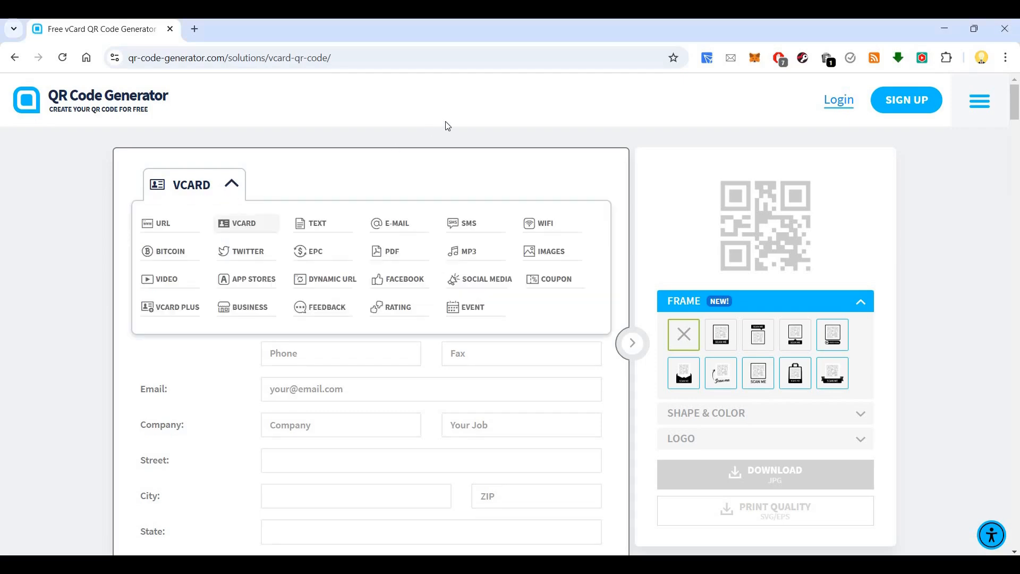
{"action": "left_click", "coordinate": [97, 204]}
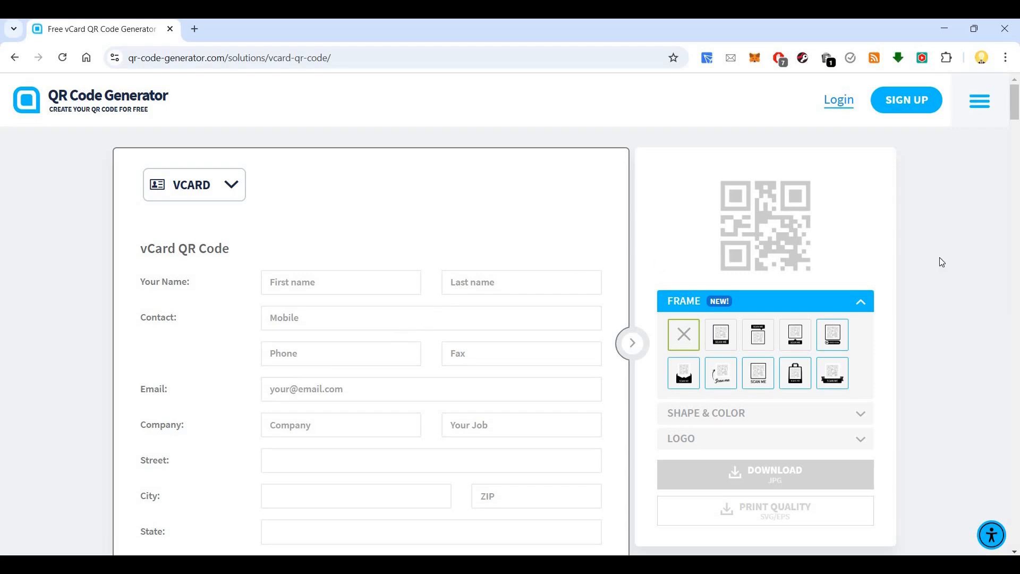
{"action": "scroll", "coordinate": [939, 262], "scroll_direction": "down", "scroll_amount": 2}
Step: Enter the contact's first and last name in the vCard form
{"action": "left_click", "coordinate": [503, 282]}
Step: Fill in the contact's mobile number and e-mail, company Givemechallenge and job title Founder
{"action": "scroll", "coordinate": [321, 270], "scroll_direction": "down", "scroll_amount": 1}
{"action": "left_click", "coordinate": [328, 255]}
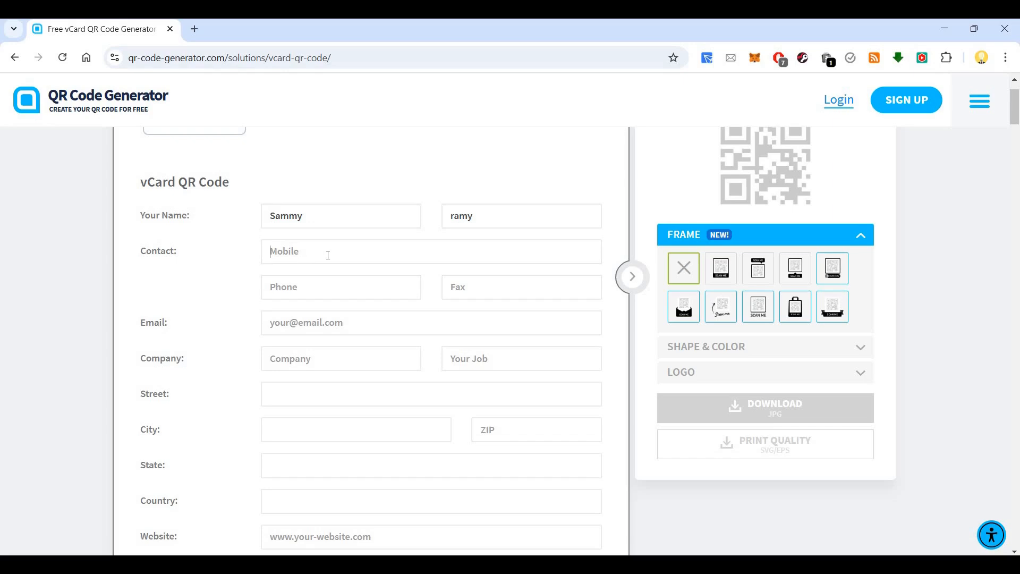
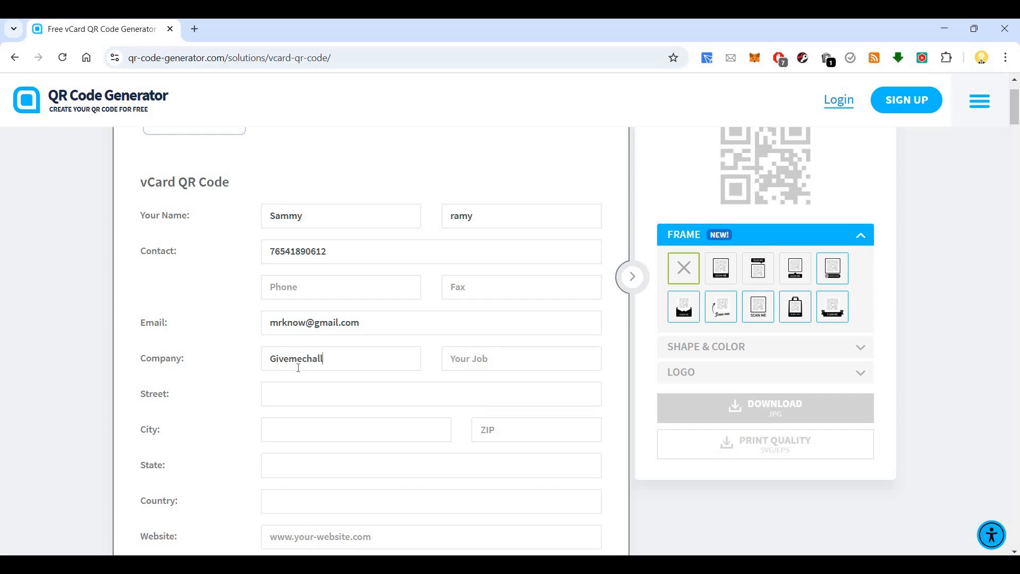
{"action": "key", "text": "BackSpace"}
{"action": "scroll", "coordinate": [420, 266], "scroll_direction": "down", "scroll_amount": 3}
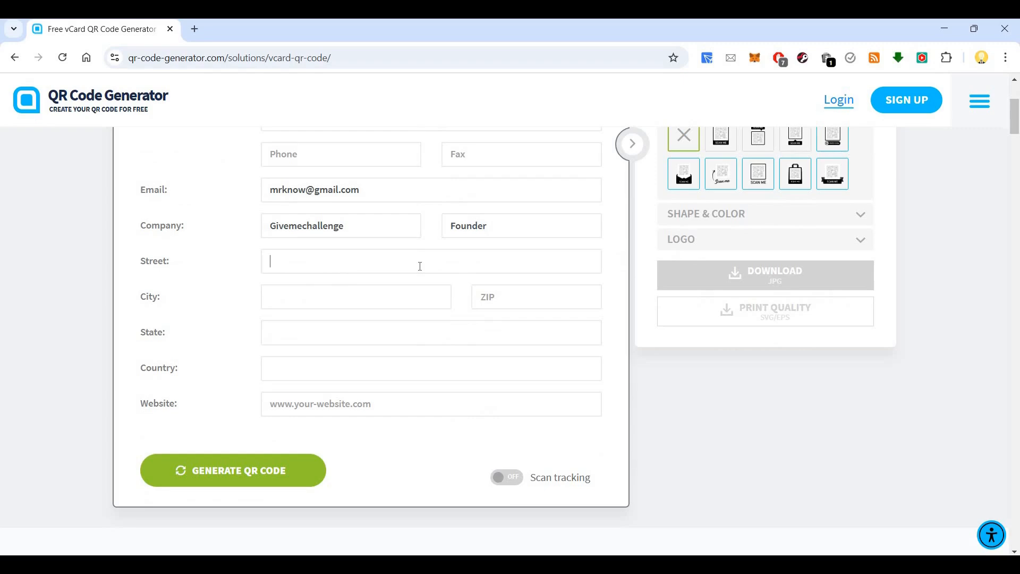
Step: Enter the contact's street, city, ZIP, state and country, and website Givemechallenge.com
{"action": "left_click", "coordinate": [300, 299]}
{"action": "type", "text": "Bangalore"}
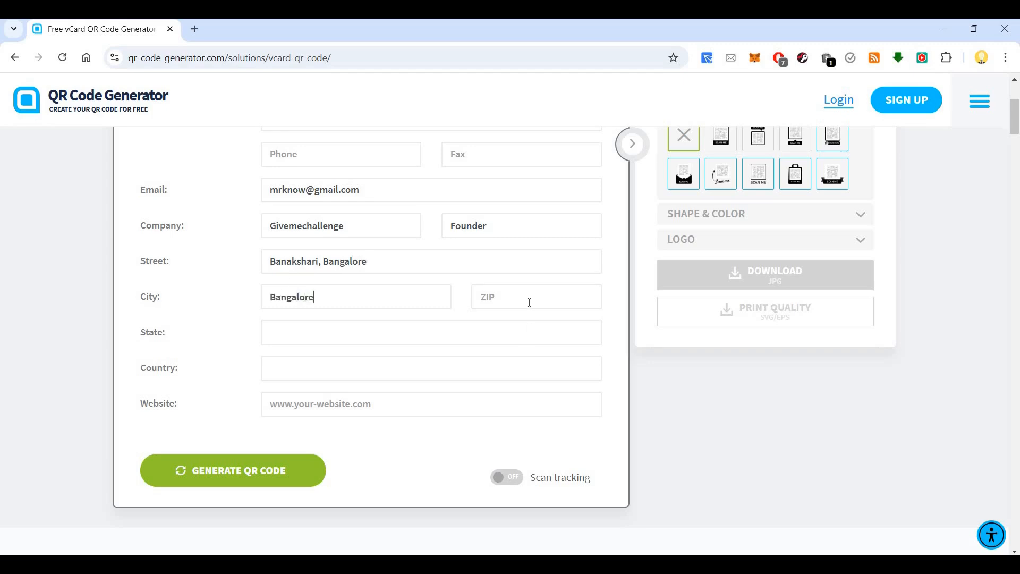
{"action": "type", "text": "5600050"}
{"action": "left_click", "coordinate": [416, 336]}
{"action": "type", "text": "Karnataka"}
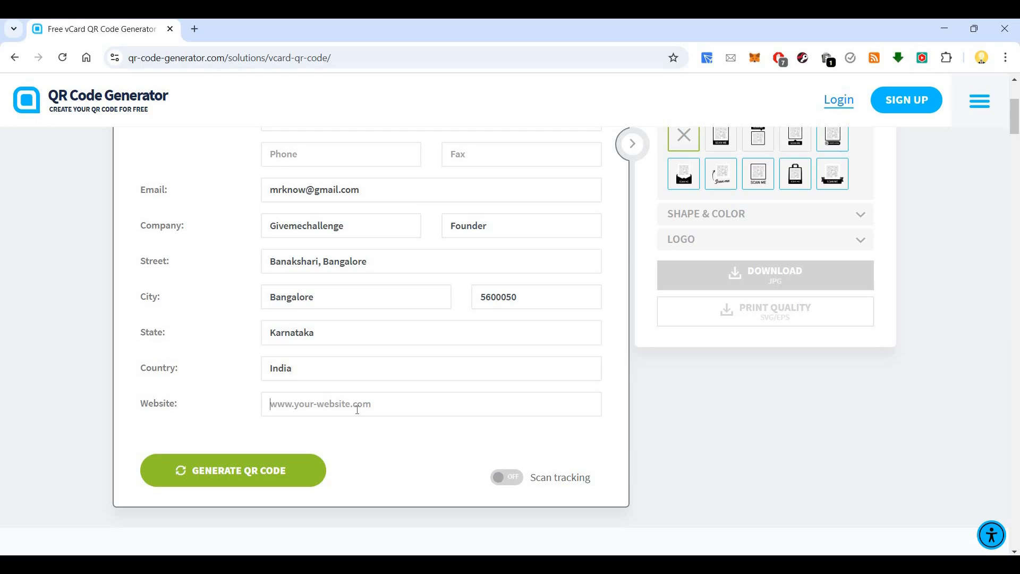
{"action": "type", "text": "Givemechallenge.com"}
{"action": "scroll", "coordinate": [412, 350], "scroll_direction": "up", "scroll_amount": 3}
{"action": "scroll", "coordinate": [466, 349], "scroll_direction": "up", "scroll_amount": 1}
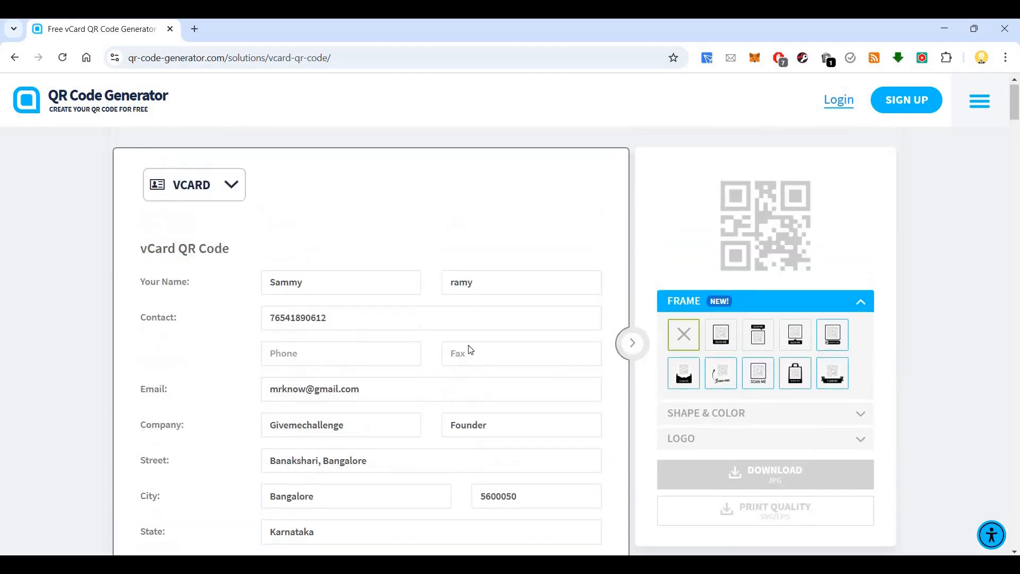
{"action": "scroll", "coordinate": [512, 353], "scroll_direction": "down", "scroll_amount": 6}
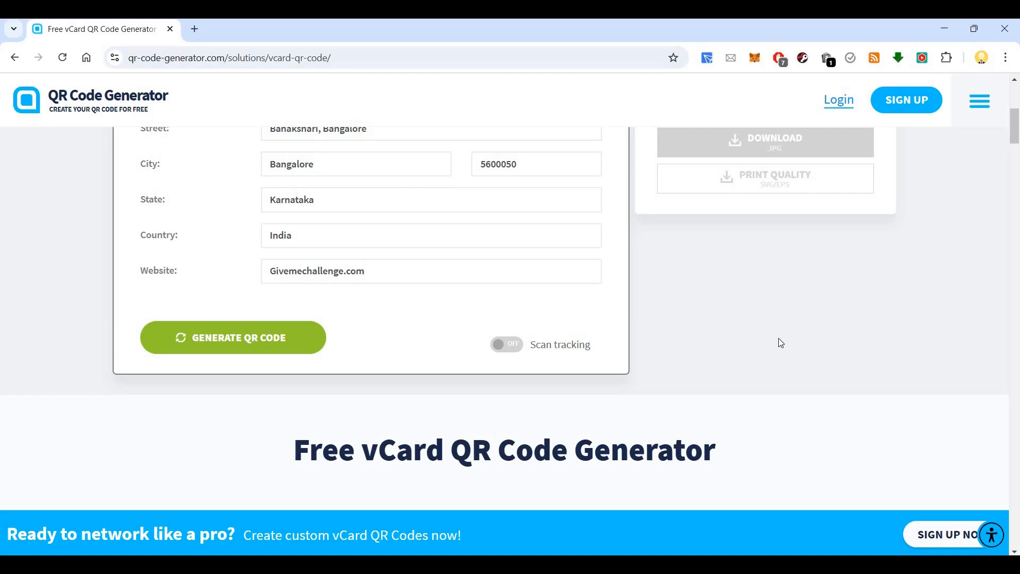
{"action": "scroll", "coordinate": [779, 337], "scroll_direction": "up", "scroll_amount": 1}
{"action": "scroll", "coordinate": [534, 328], "scroll_direction": "up", "scroll_amount": 3}
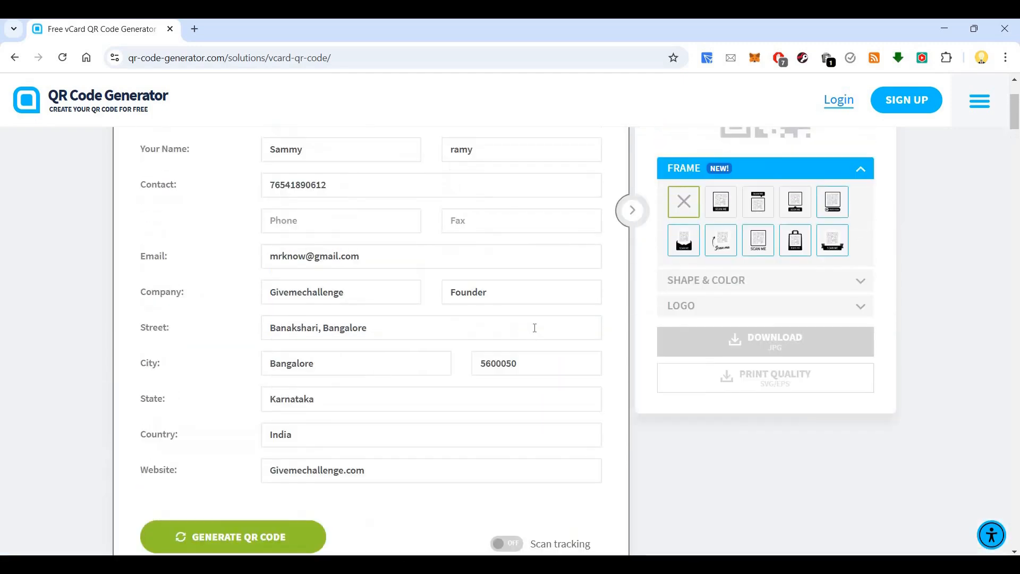
{"action": "scroll", "coordinate": [298, 457], "scroll_direction": "down", "scroll_amount": 3}
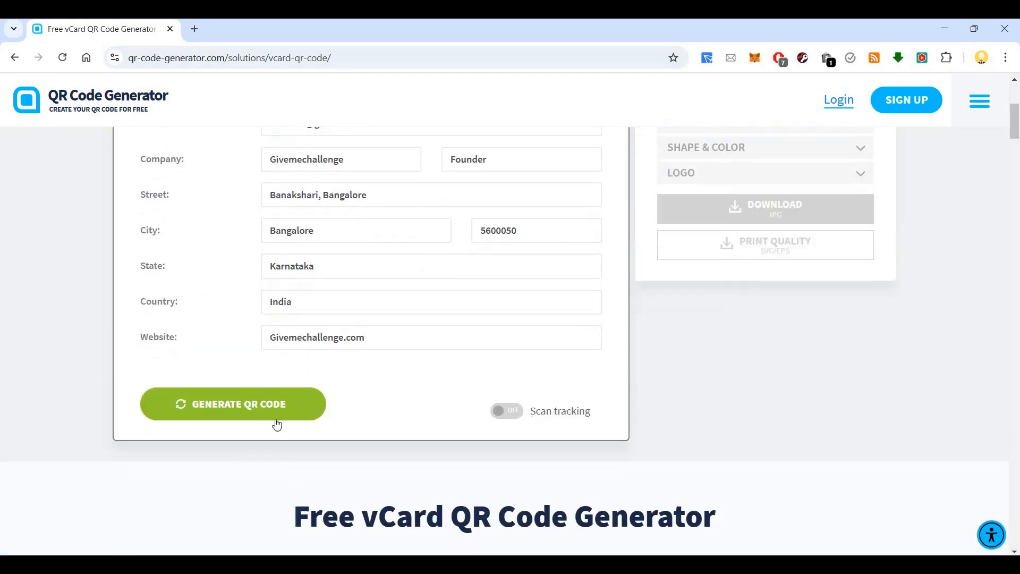
{"action": "left_click", "coordinate": [280, 413]}
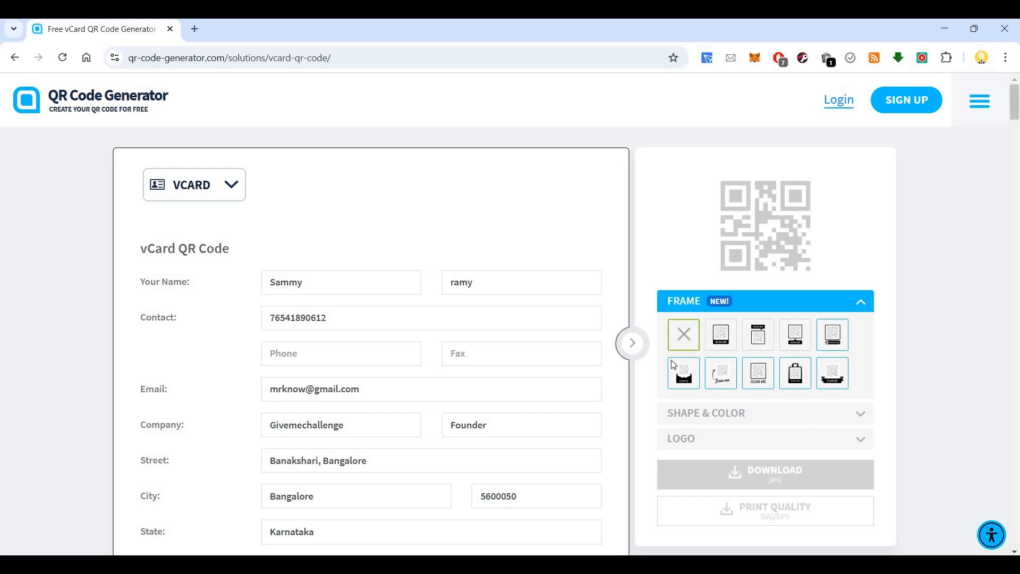
{"action": "scroll", "coordinate": [742, 292], "scroll_direction": "down", "scroll_amount": 2}
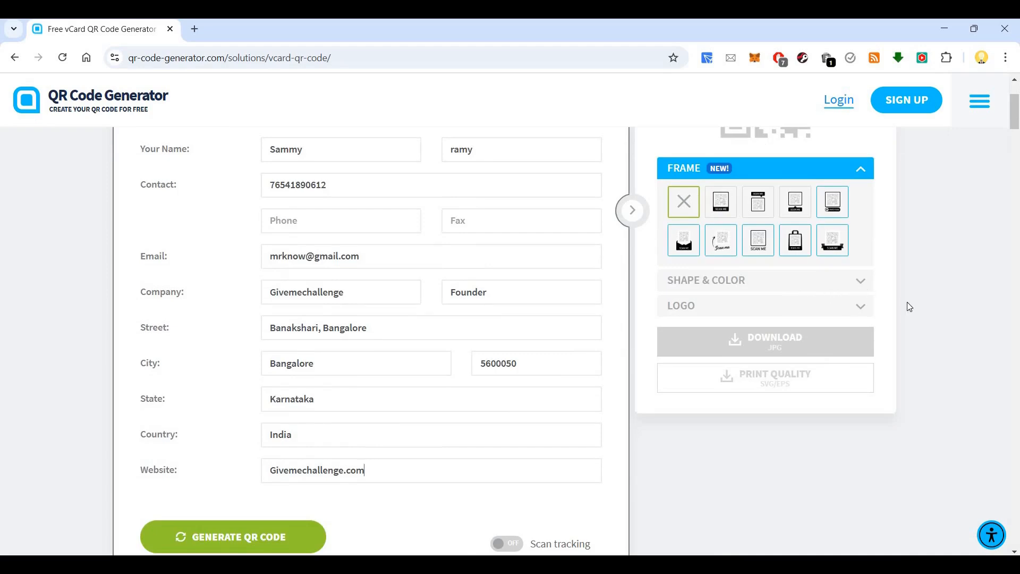
{"action": "scroll", "coordinate": [888, 310], "scroll_direction": "down", "scroll_amount": 3}
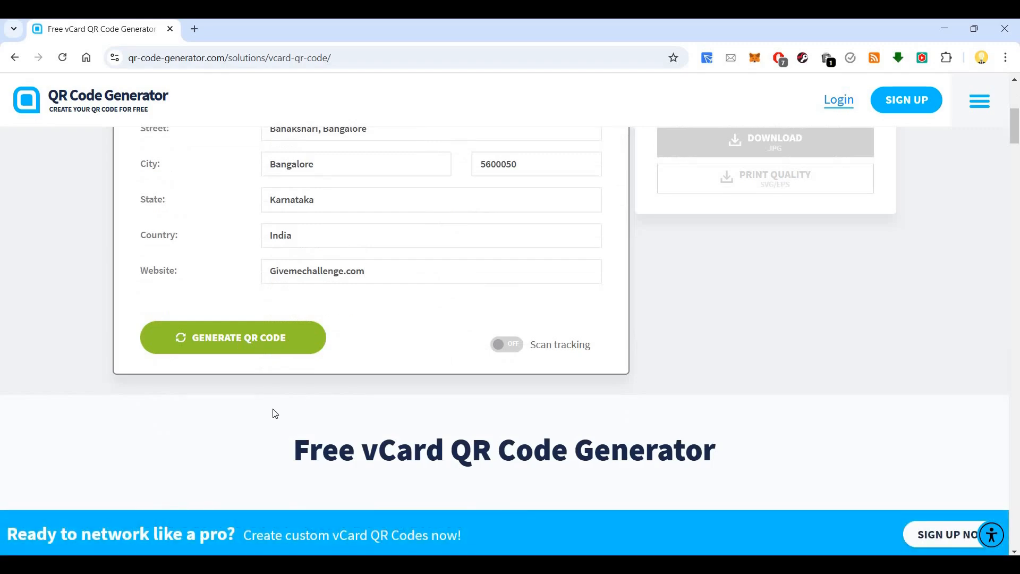
Step: Generate the vCard QR code and download it as a JPG
{"action": "left_click", "coordinate": [269, 343]}
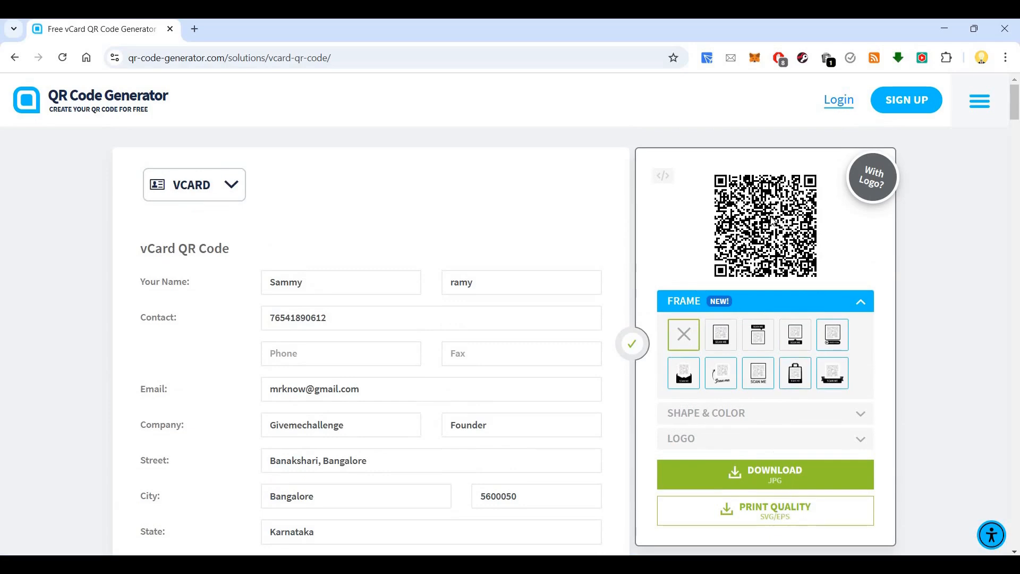
{"action": "left_click", "coordinate": [789, 473]}
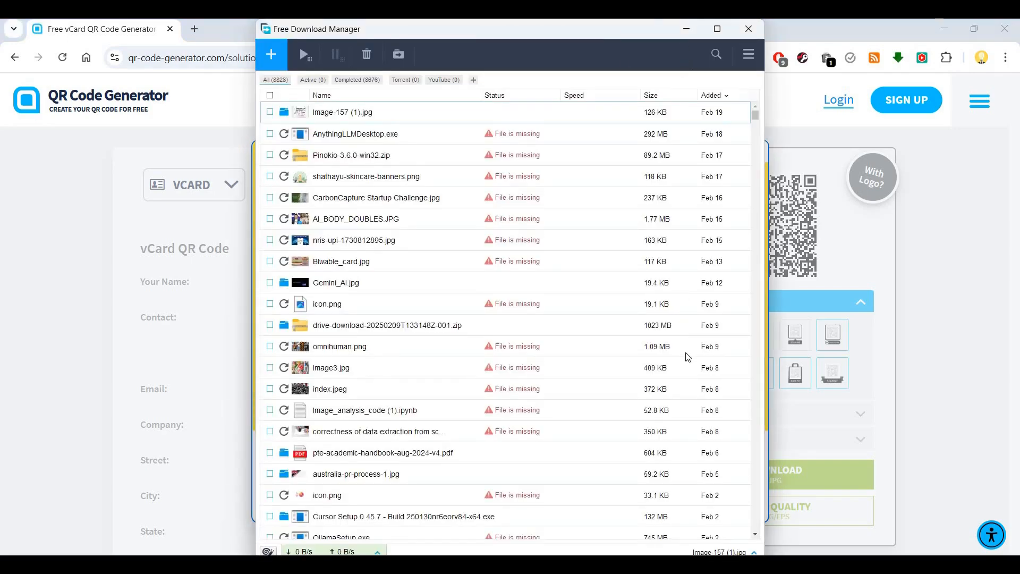
Step: Move the Free Download Manager window aside and dismiss the sign-up pop-up
{"action": "left_click_drag", "start_coordinate": [545, 30], "coordinate": [623, 351]}
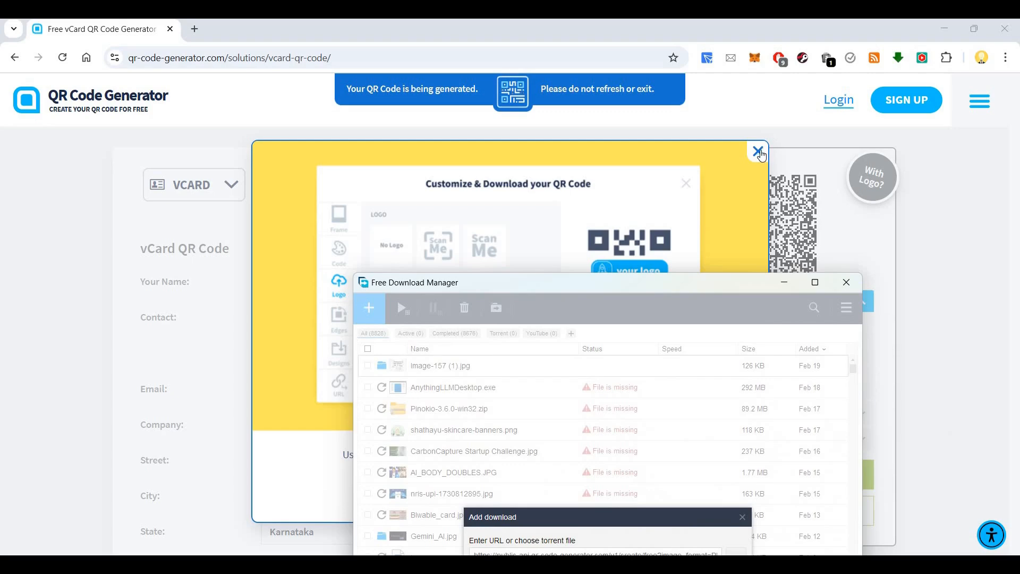
{"action": "left_click", "coordinate": [742, 517]}
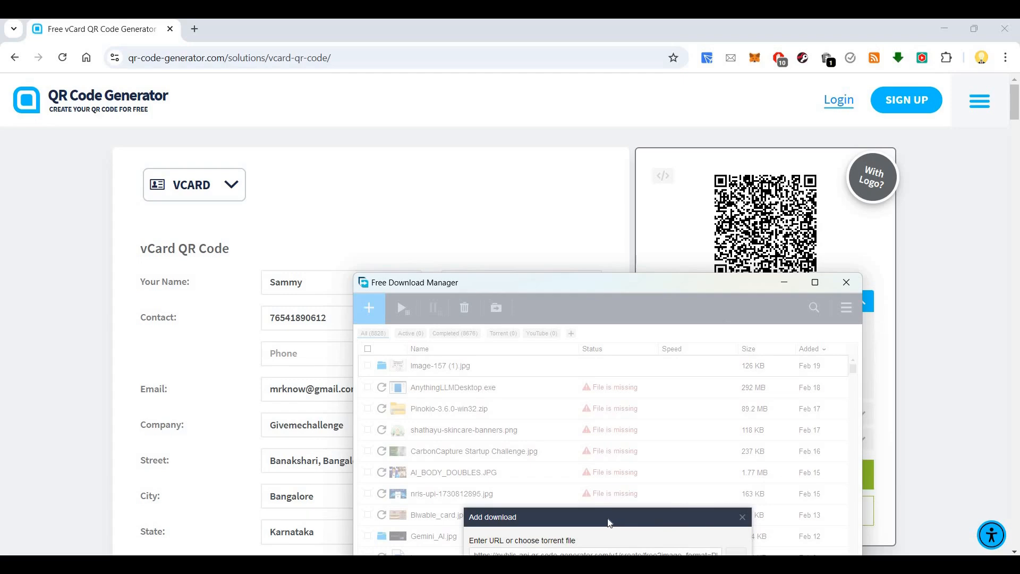
Step: Accept the QR image link and download frame.png to the Desktop
{"action": "left_click", "coordinate": [79, 347]}
{"action": "left_click_drag", "start_coordinate": [681, 289], "coordinate": [713, 196]}
{"action": "left_click", "coordinate": [751, 492]}
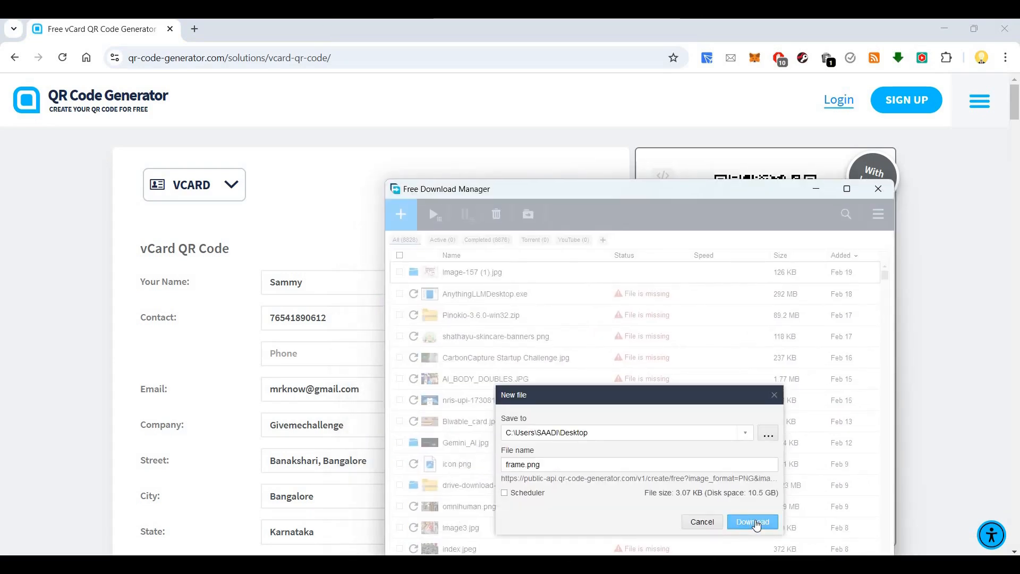
{"action": "left_click", "coordinate": [634, 213]}
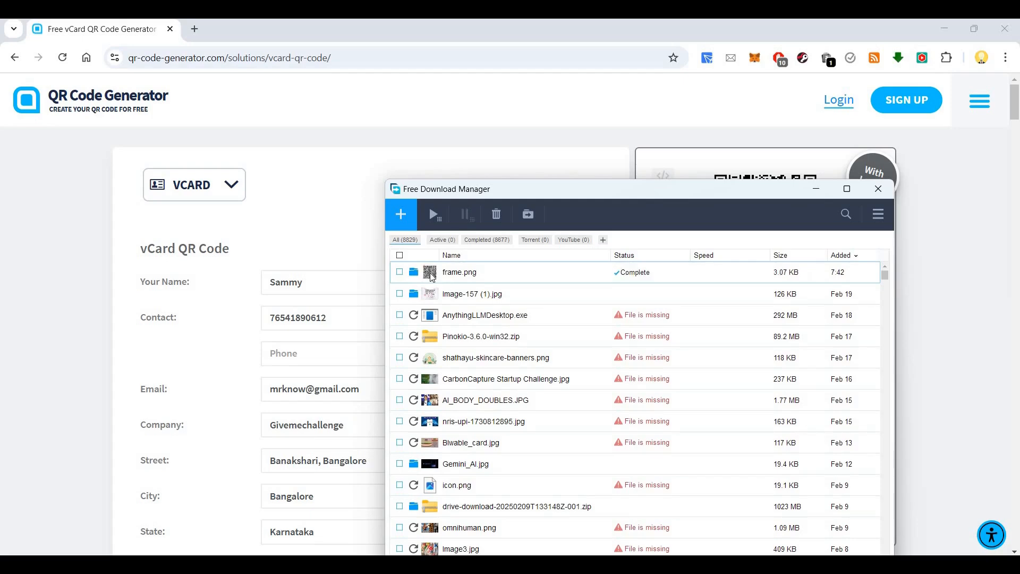
Step: Open the downloaded frame.png in Photos and zoom in on the QR code
{"action": "double_click", "coordinate": [431, 273]}
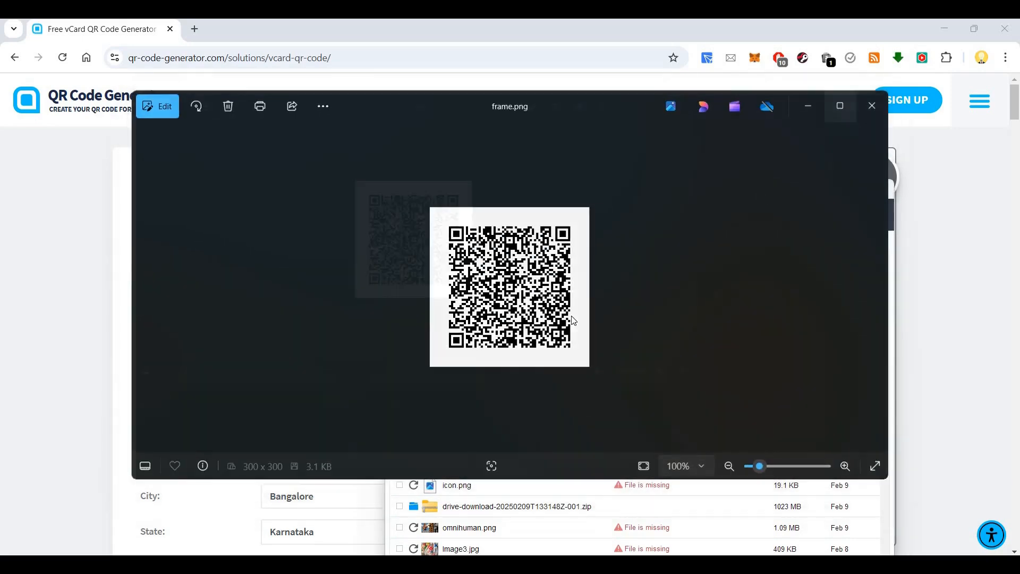
{"action": "scroll", "coordinate": [574, 321], "scroll_direction": "up", "scroll_amount": 3}
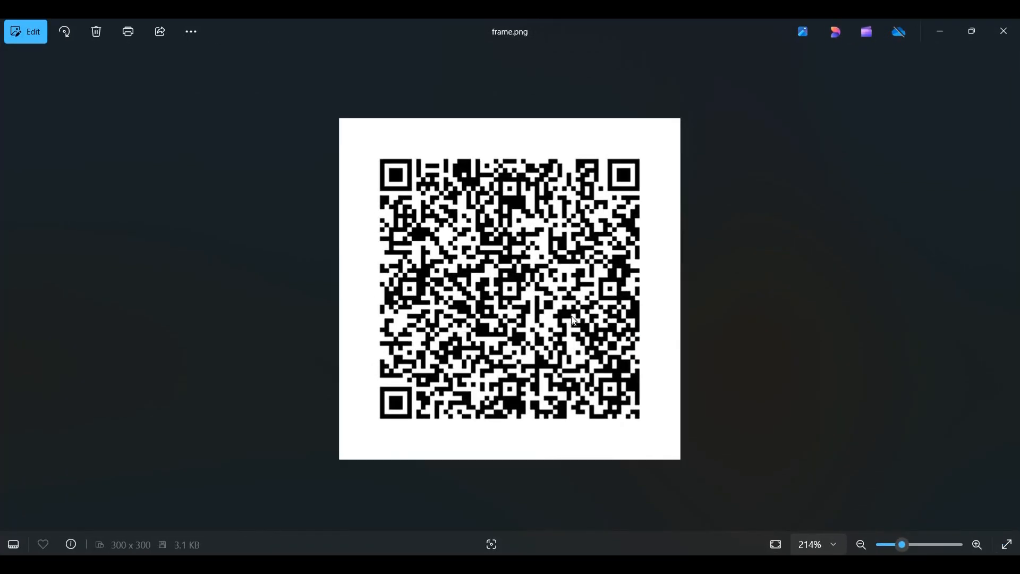